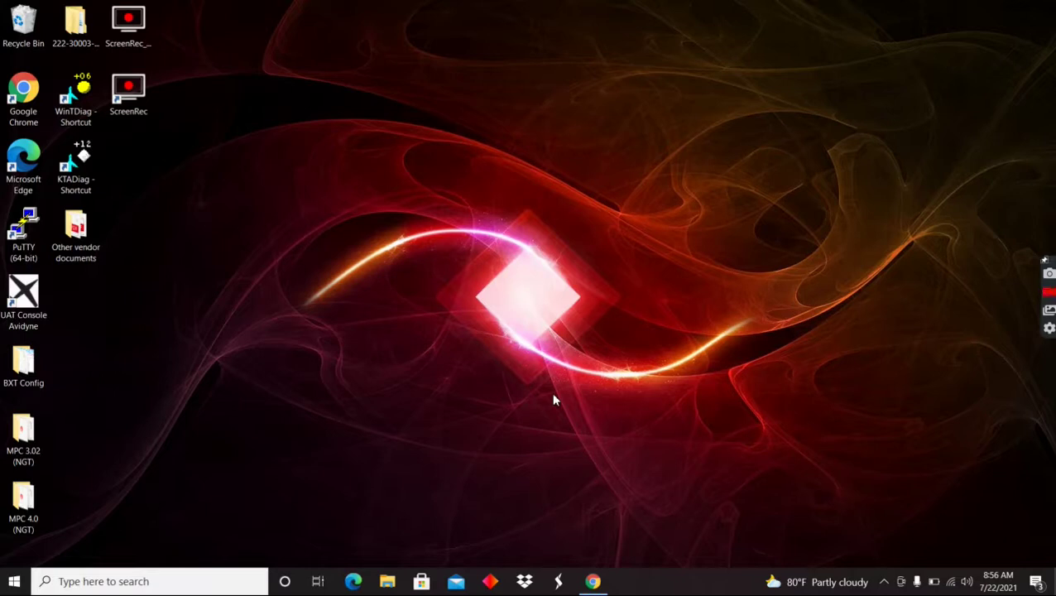
- Restore the Chrome window showing the Skytrax 100B and SkyTrax 200 driver downloads page
{"action": "left_click", "coordinate": [592, 581]}
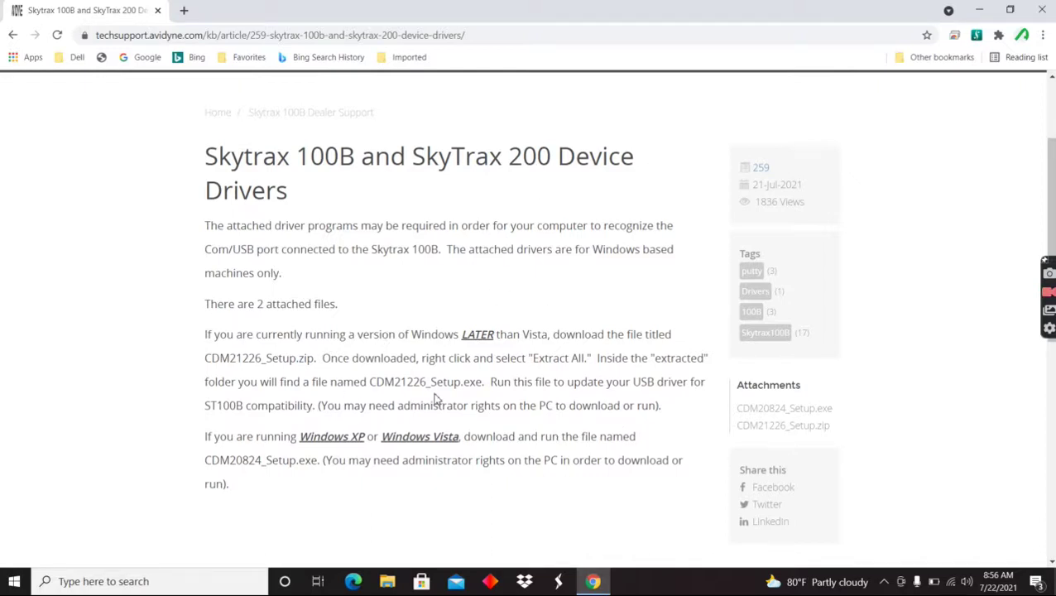
- Save CDM21226_Setup.zip to the Desktop and minimize Chrome
{"action": "left_click", "coordinate": [787, 431]}
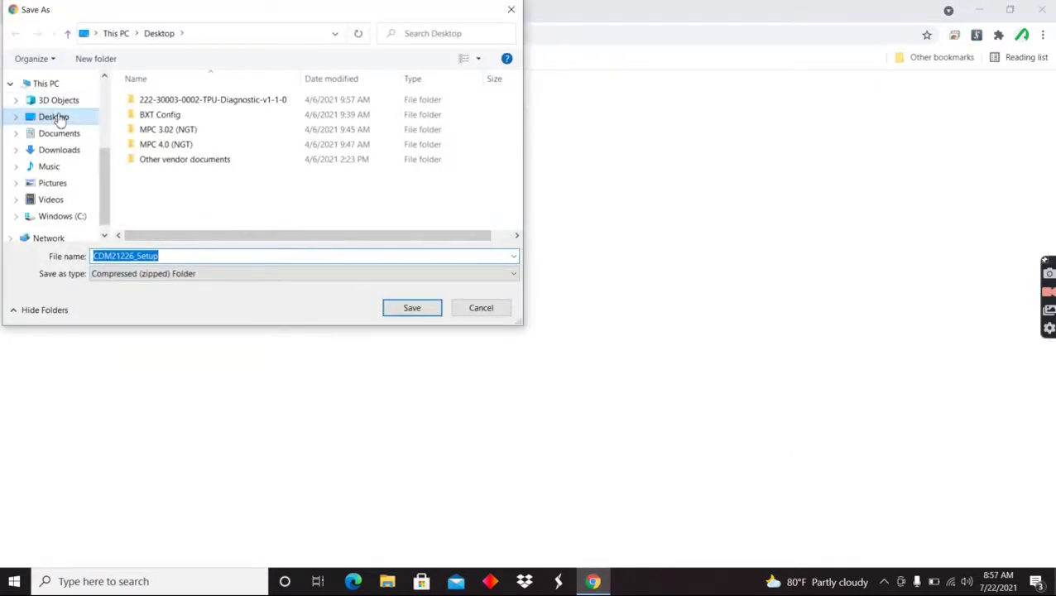
{"action": "left_click", "coordinate": [418, 313]}
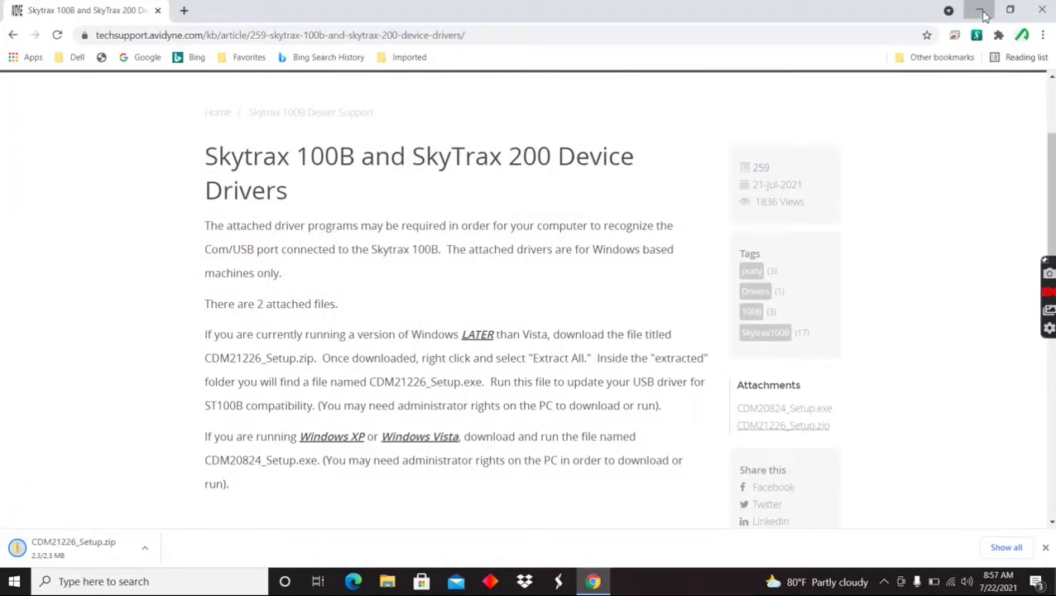
{"action": "left_click", "coordinate": [980, 11]}
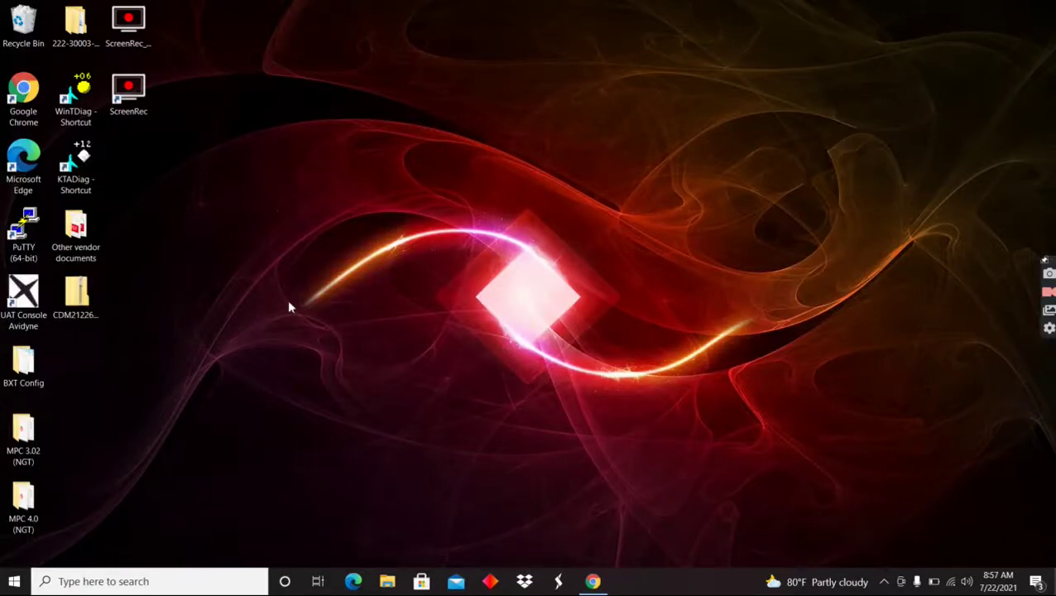
- Extract the CDM21226_Setup zip on the desktop into a CDM21226_Setup folder
{"action": "left_click", "coordinate": [93, 307]}
{"action": "right_click", "coordinate": [92, 308]}
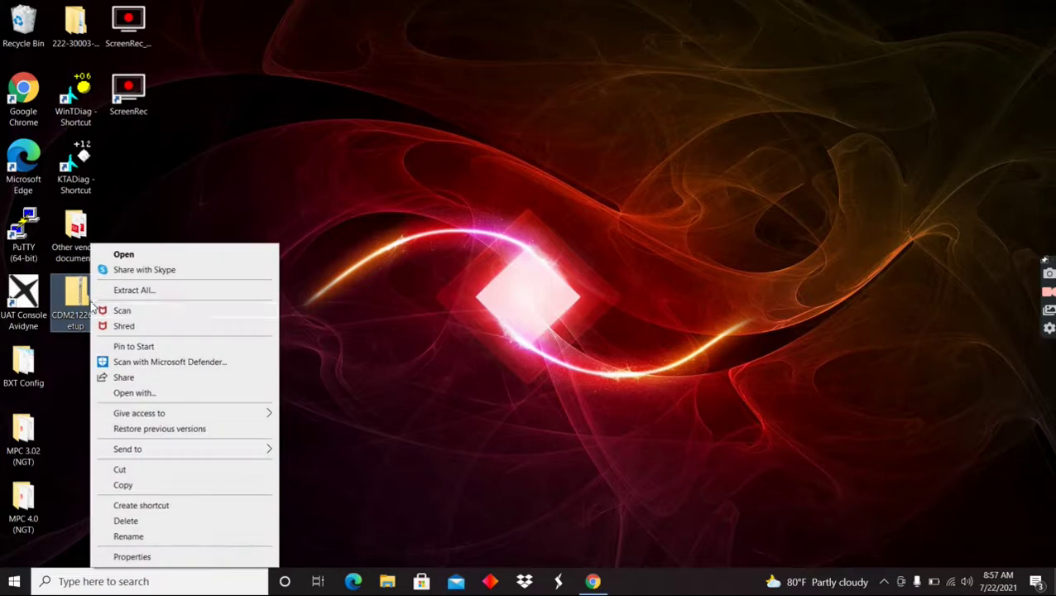
{"action": "left_click", "coordinate": [158, 291]}
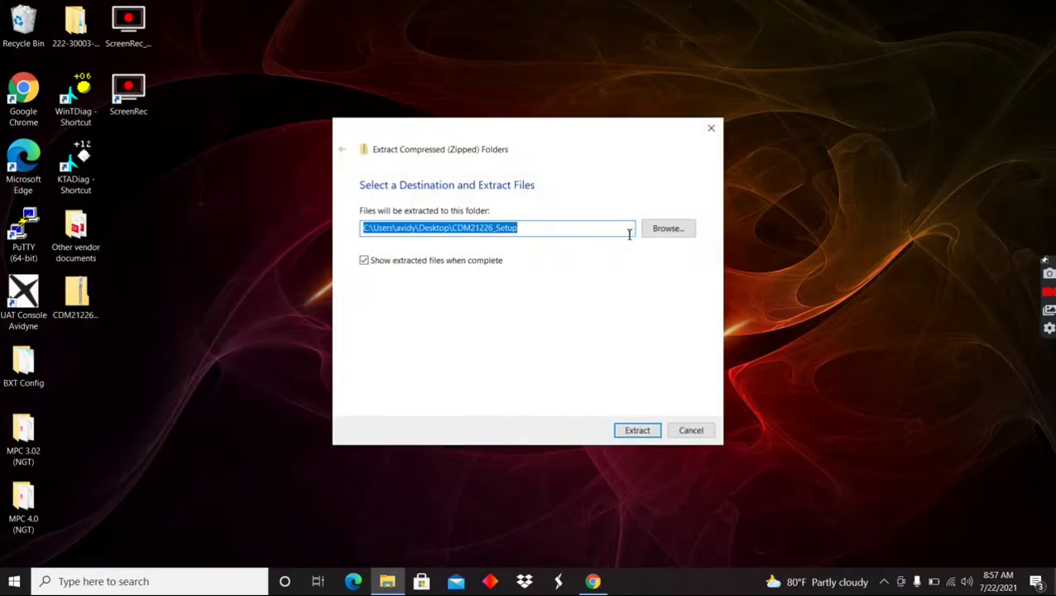
{"action": "left_click", "coordinate": [643, 438]}
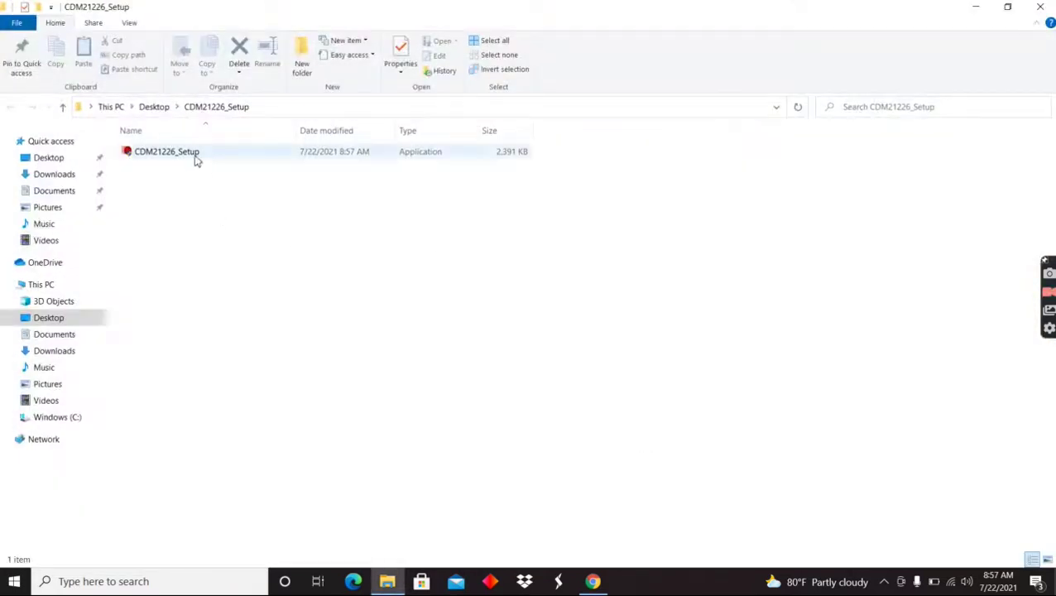
- Run CDM21226_Setup, accept the licence, install the FTDI CDM drivers, then close the folder
{"action": "double_click", "coordinate": [166, 151]}
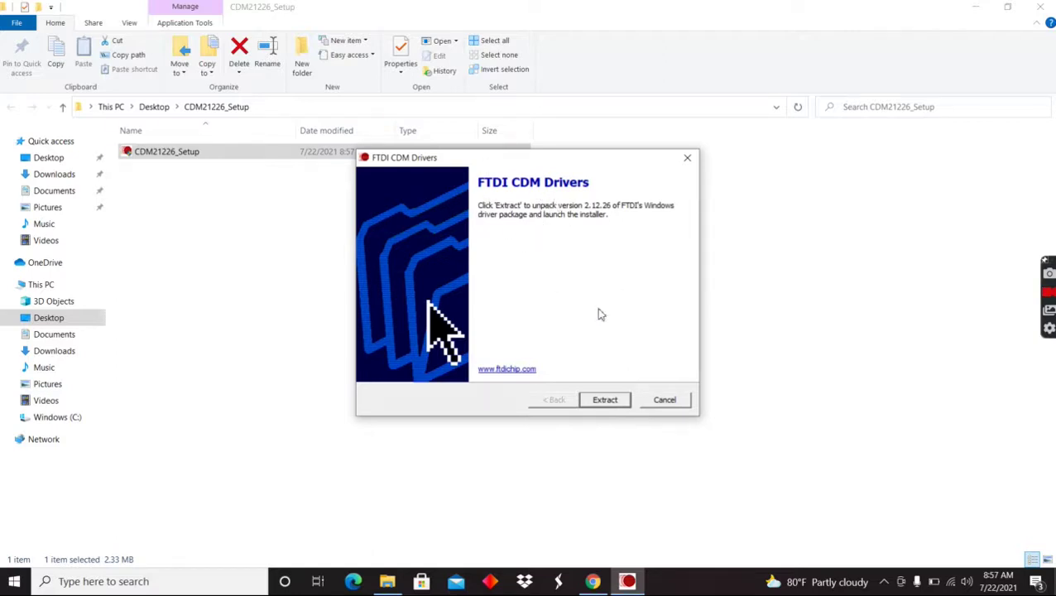
{"action": "left_click", "coordinate": [607, 400]}
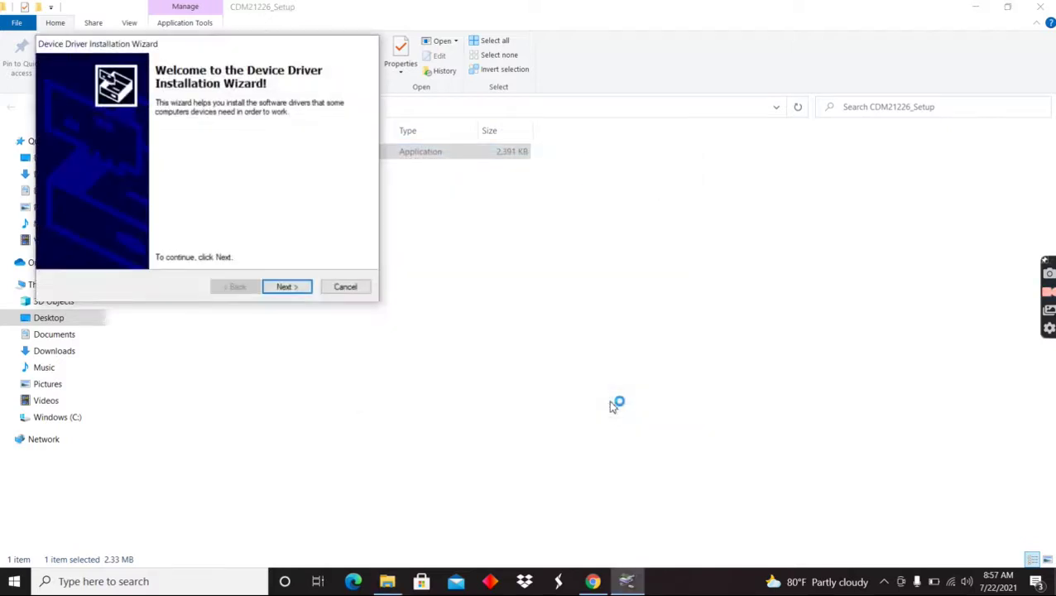
{"action": "left_click", "coordinate": [277, 287]}
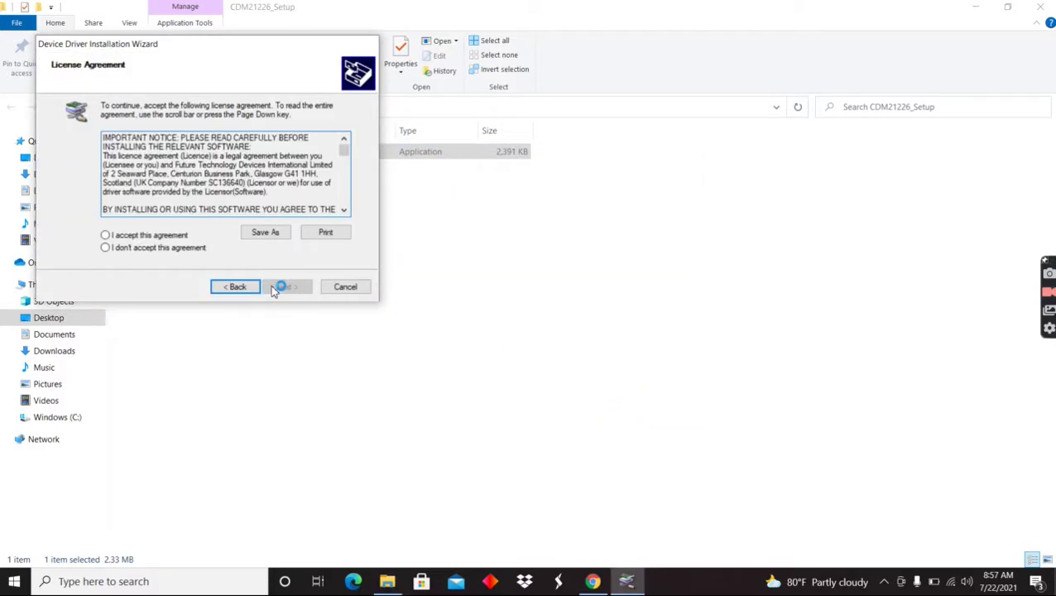
{"action": "left_click", "coordinate": [106, 236]}
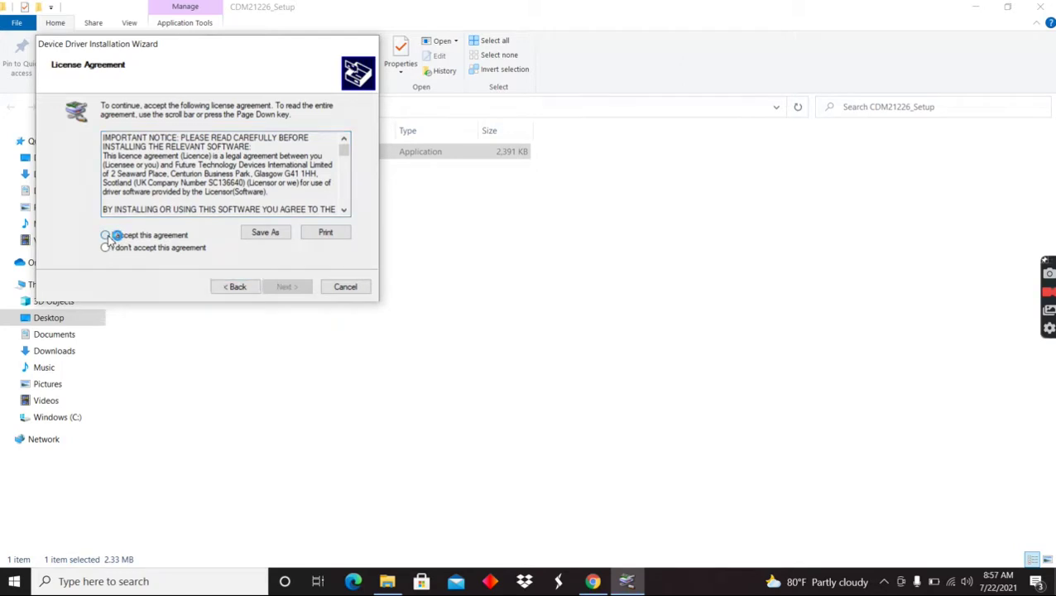
{"action": "left_click", "coordinate": [283, 288]}
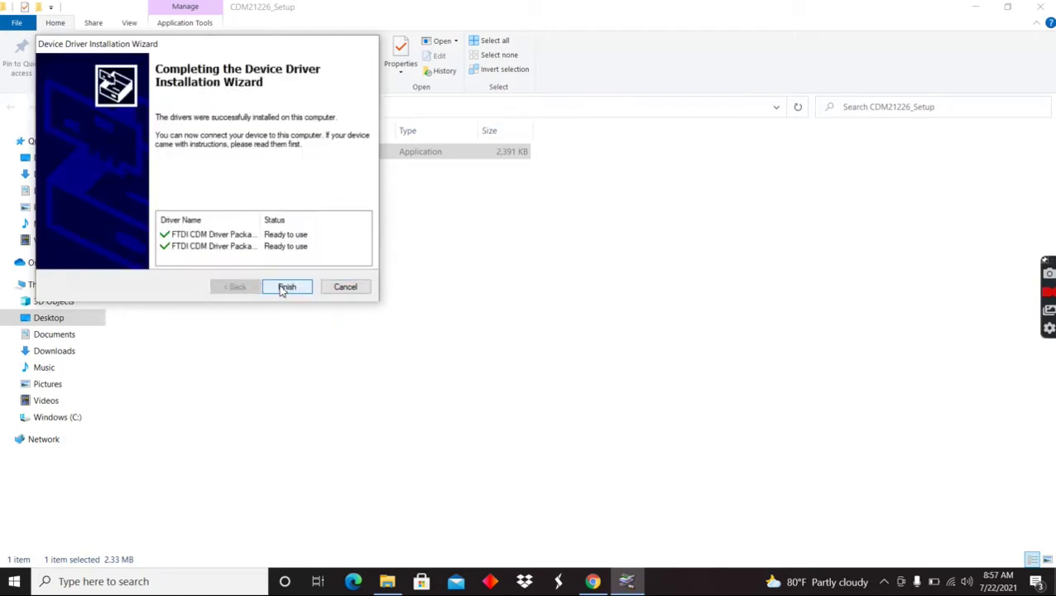
{"action": "left_click", "coordinate": [283, 288]}
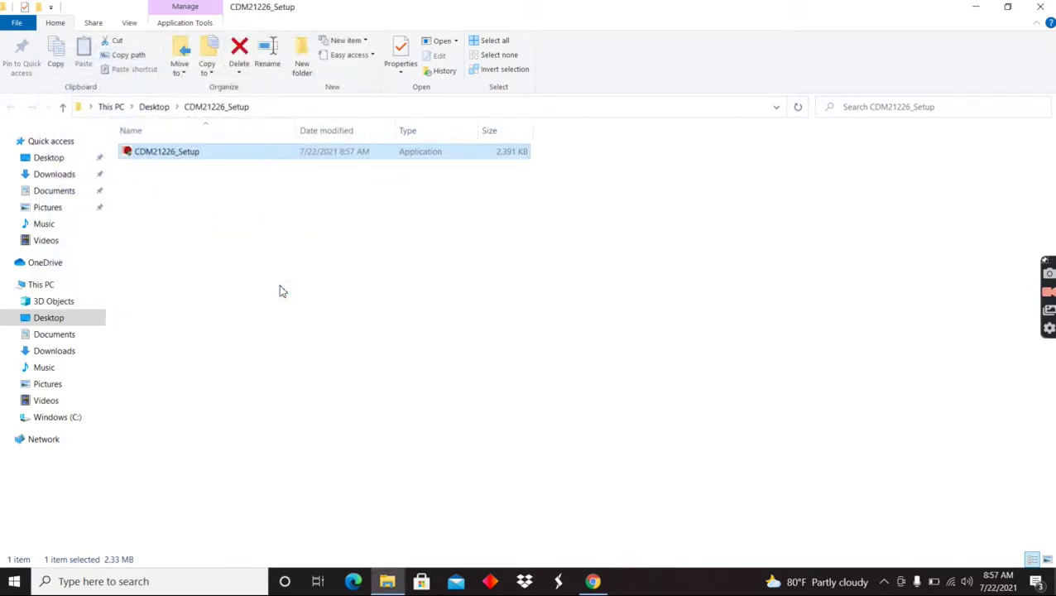
{"action": "left_click", "coordinate": [1036, 10]}
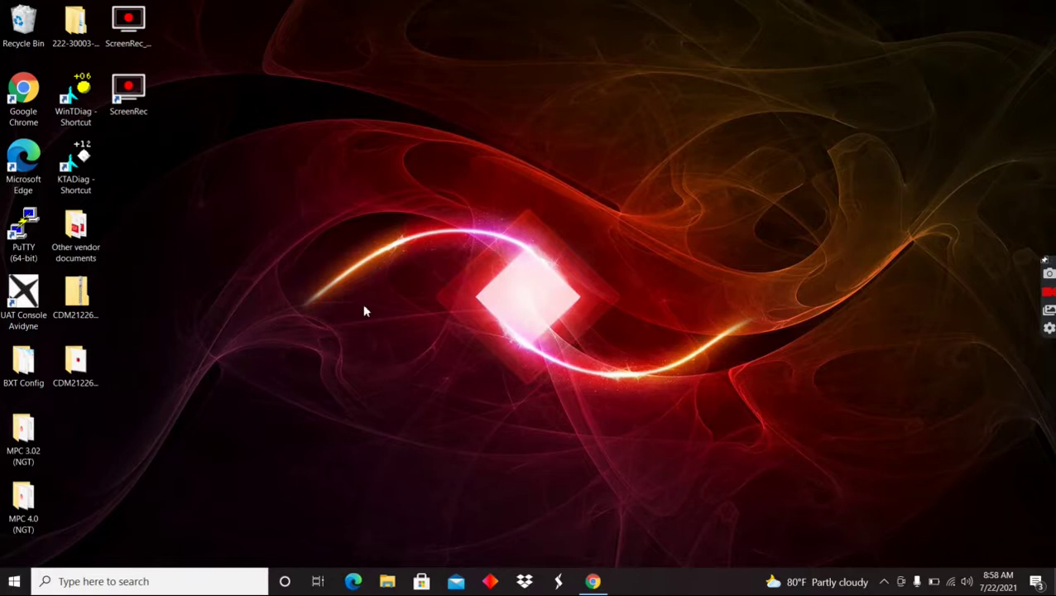
- Search Windows for 'device' and launch Device Manager from the results
{"action": "left_click", "coordinate": [166, 581]}
{"action": "type", "text": "device"}
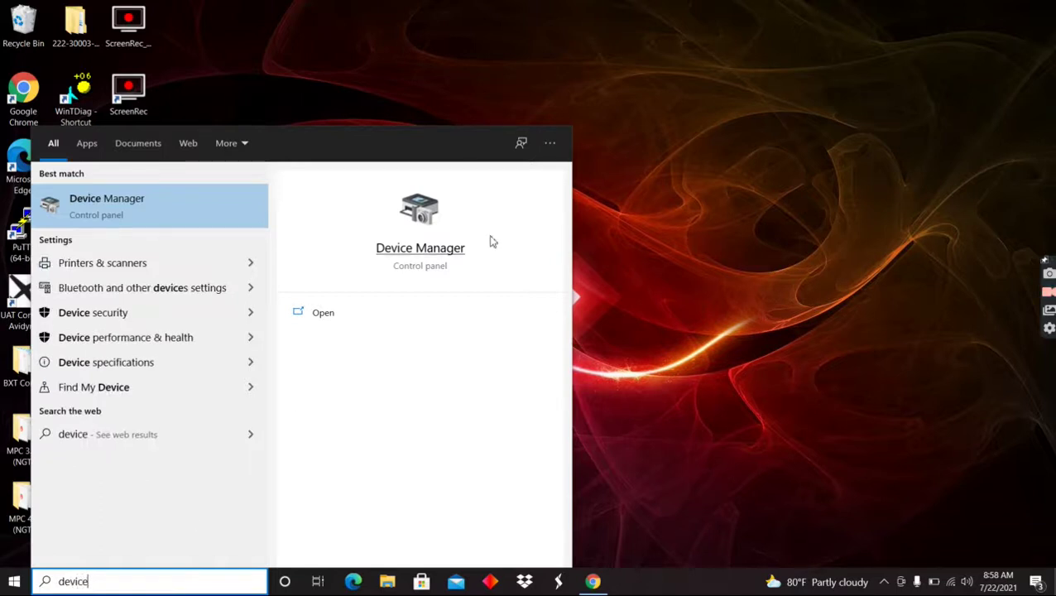
{"action": "left_click", "coordinate": [442, 253]}
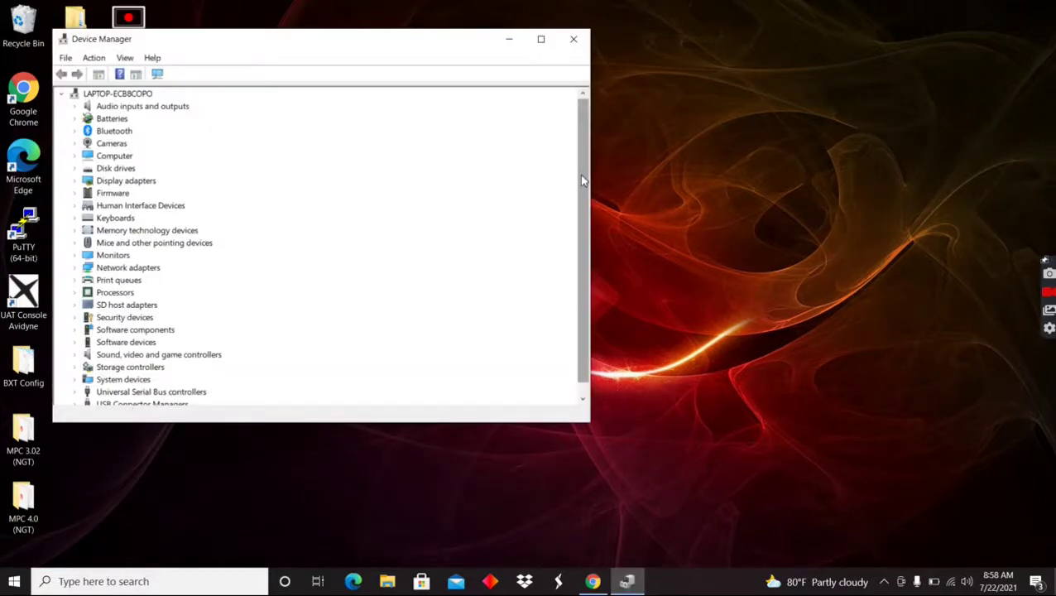
{"action": "mouse_move", "coordinate": [582, 180]}
{"action": "left_mouse_down"}
{"action": "mouse_move", "coordinate": [579, 208]}
{"action": "mouse_move", "coordinate": [586, 162]}
{"action": "left_mouse_up"}
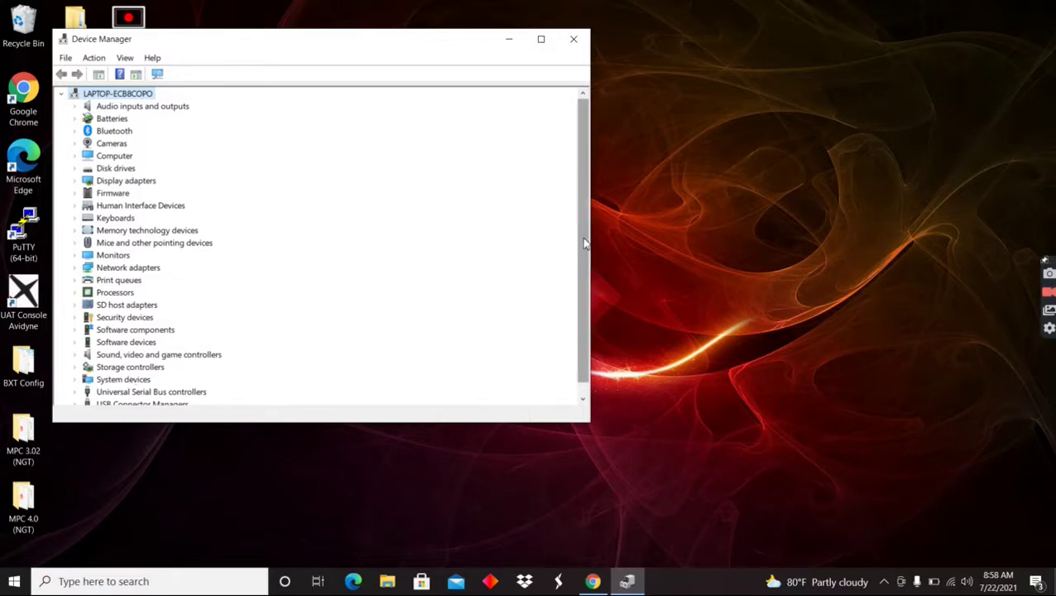
{"action": "left_click_drag", "start_coordinate": [584, 243], "coordinate": [604, 202]}
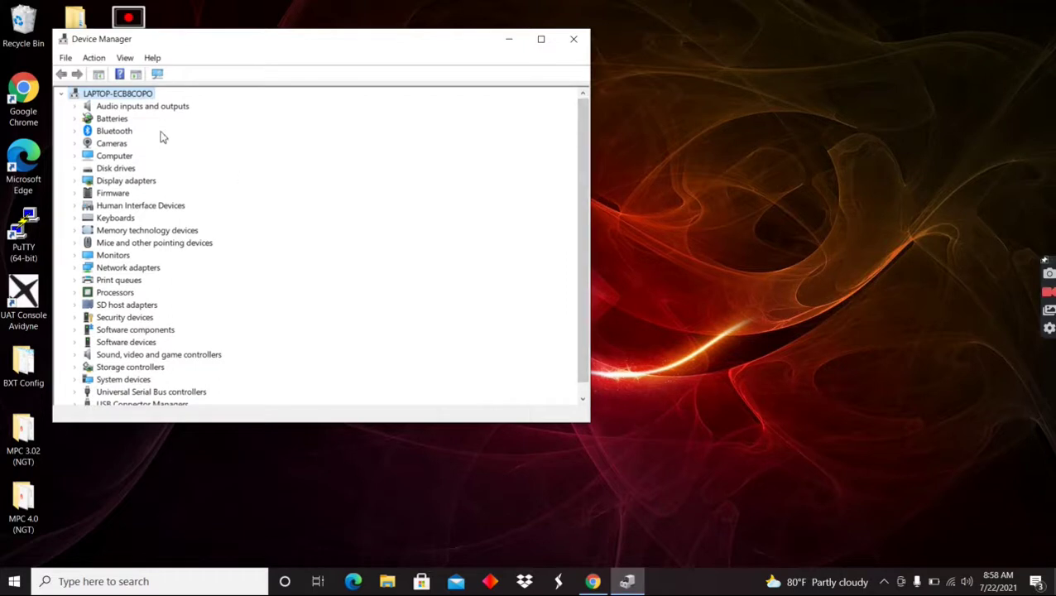
- Start the Add Hardware wizard for legacy hardware, choosing to select it manually from a list
{"action": "left_click", "coordinate": [93, 60]}
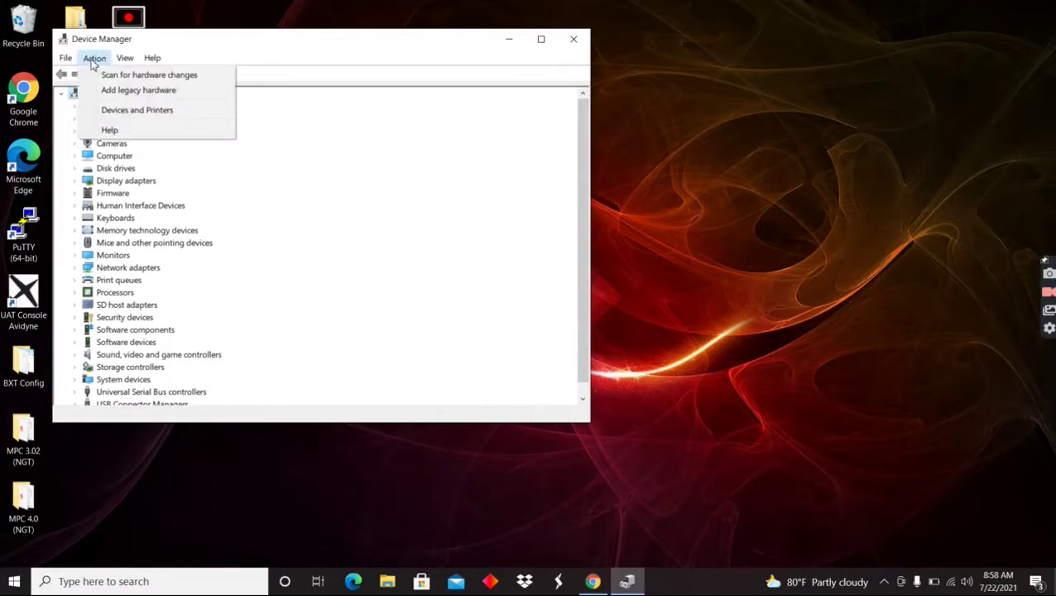
{"action": "left_click", "coordinate": [122, 91]}
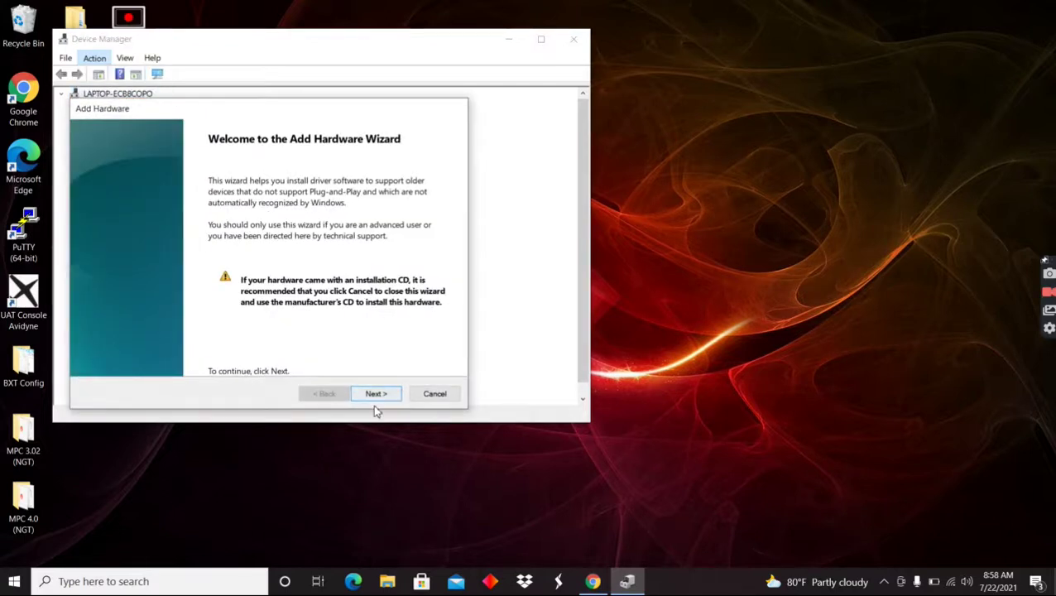
{"action": "left_click", "coordinate": [378, 396]}
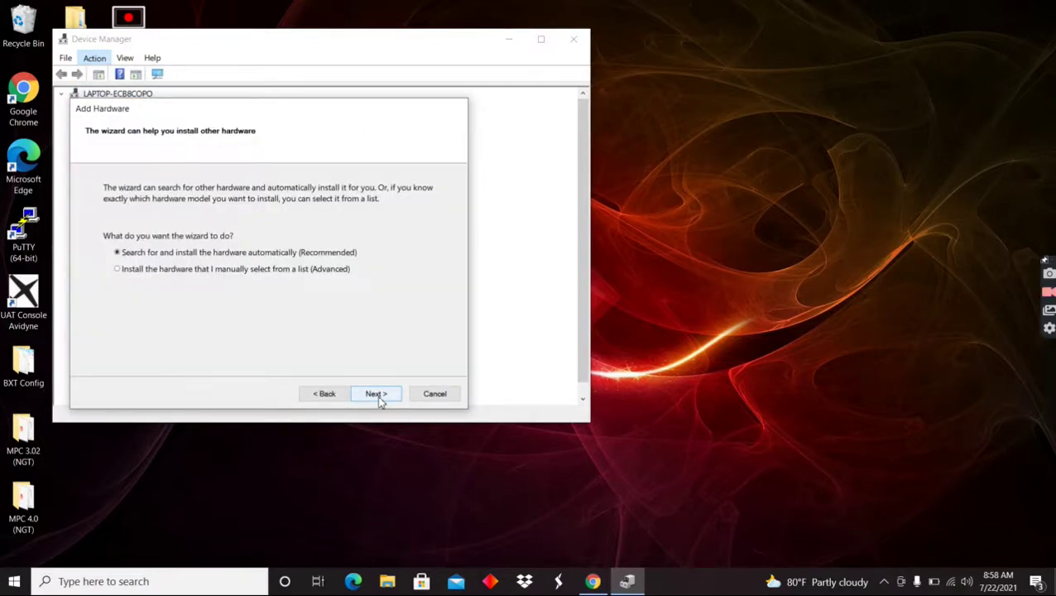
{"action": "left_click", "coordinate": [118, 270]}
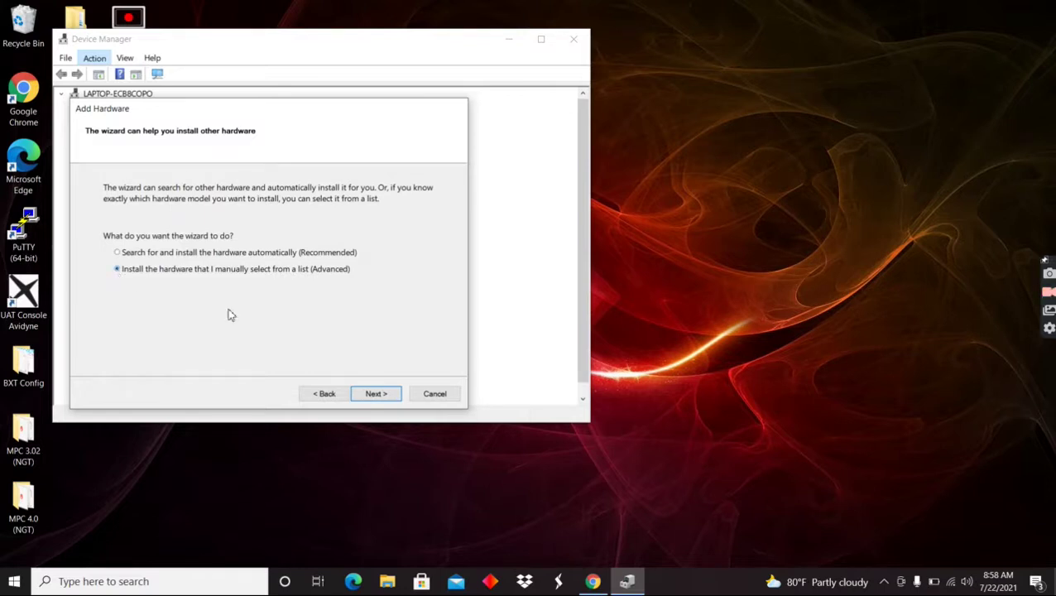
{"action": "left_click", "coordinate": [377, 394]}
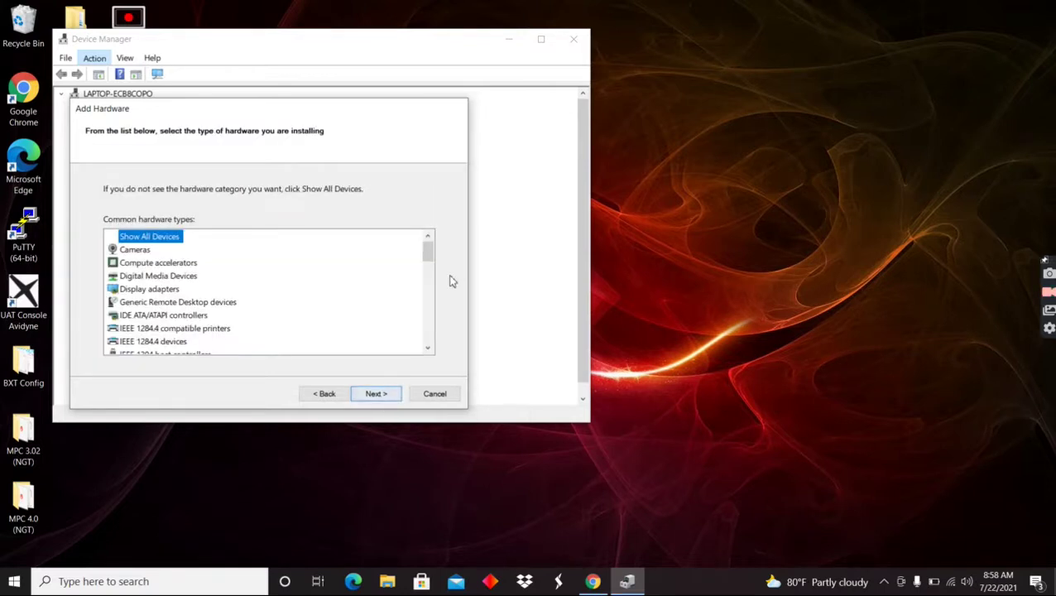
- Install a Communications Port from the Ports (COM & LPT) standard port types
{"action": "left_click_drag", "start_coordinate": [429, 260], "coordinate": [431, 298]}
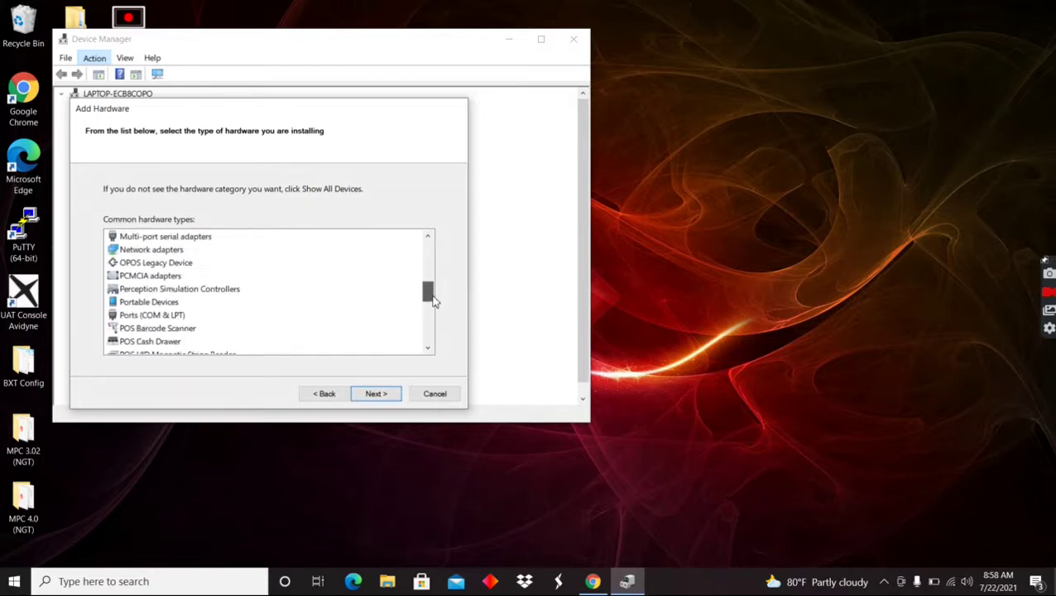
{"action": "left_click", "coordinate": [177, 318]}
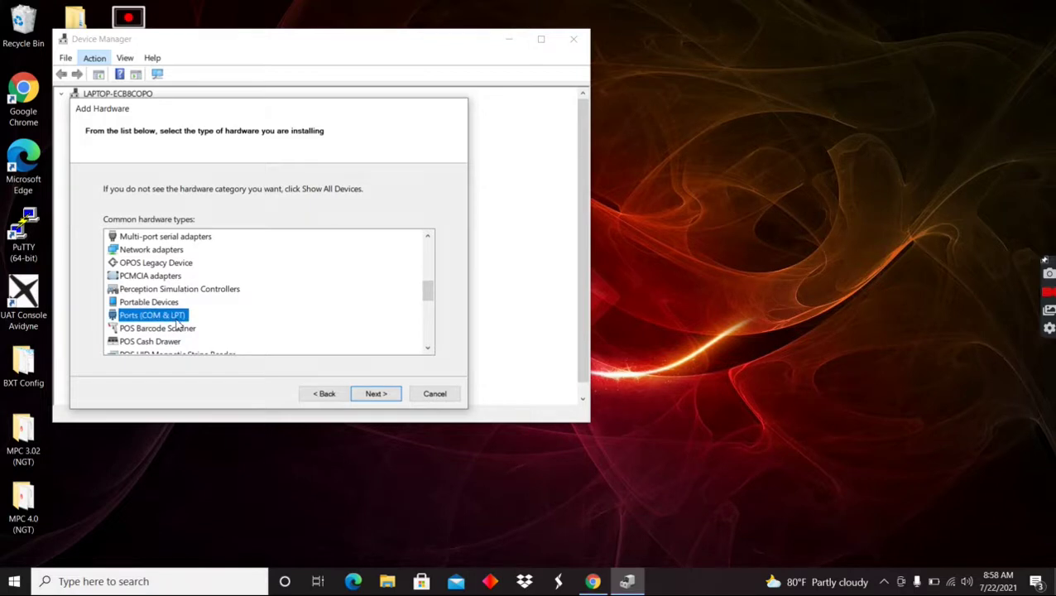
{"action": "left_click", "coordinate": [373, 394]}
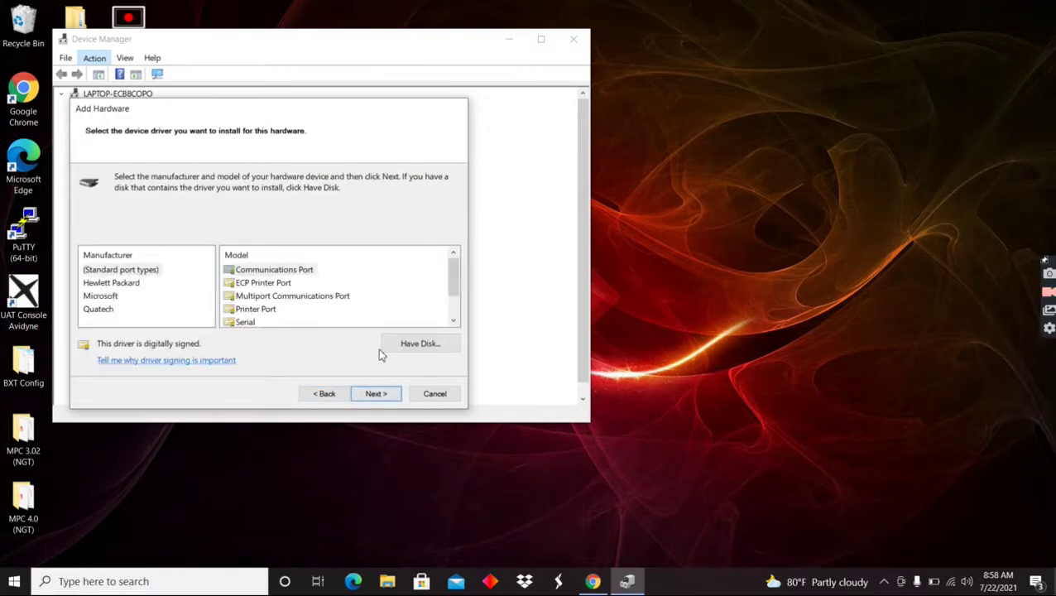
{"action": "left_click", "coordinate": [376, 394]}
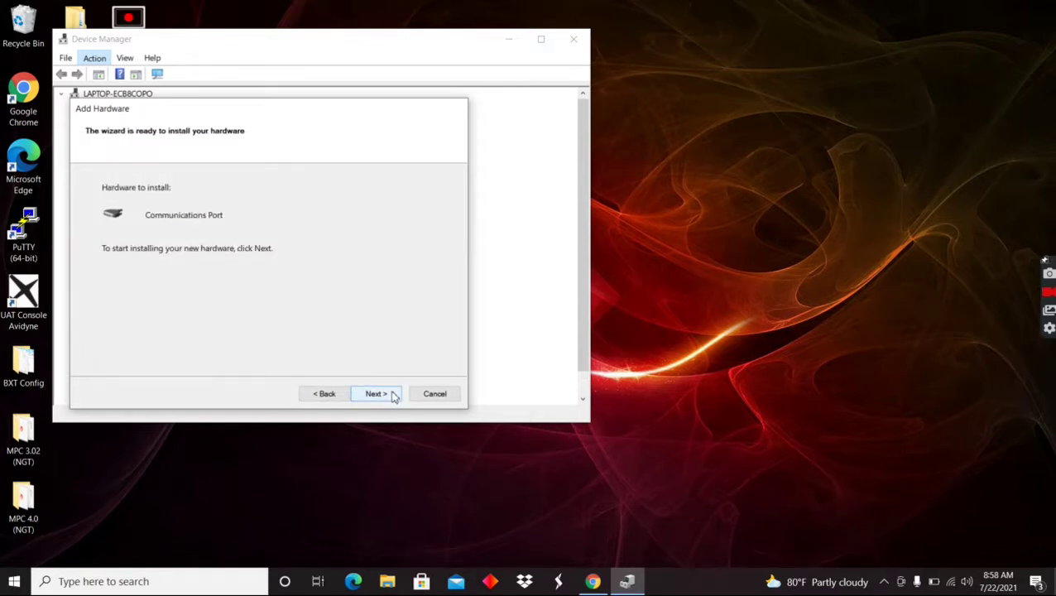
{"action": "left_click", "coordinate": [376, 394]}
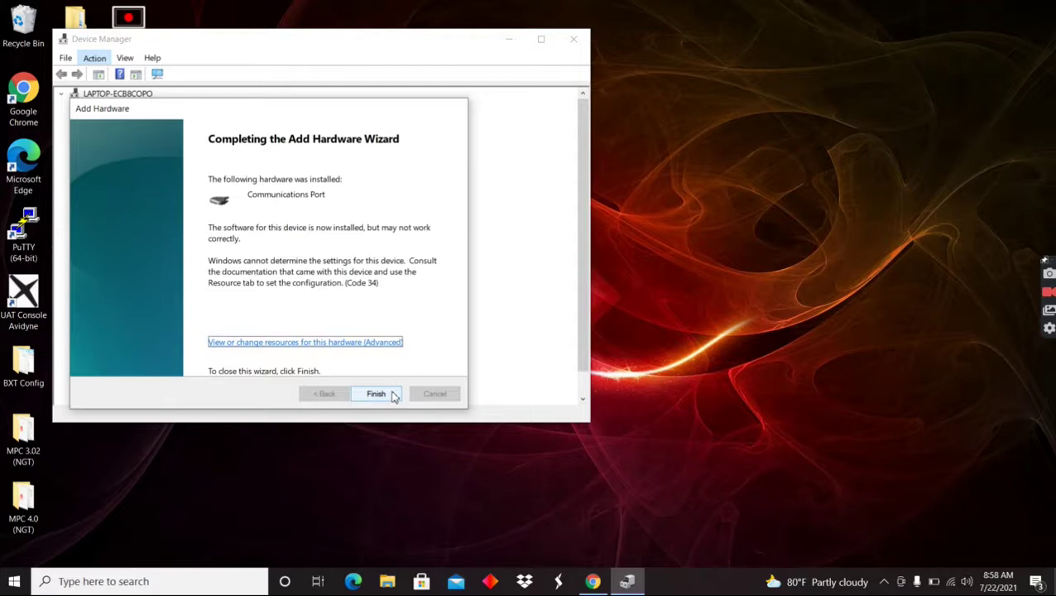
{"action": "left_click", "coordinate": [394, 396]}
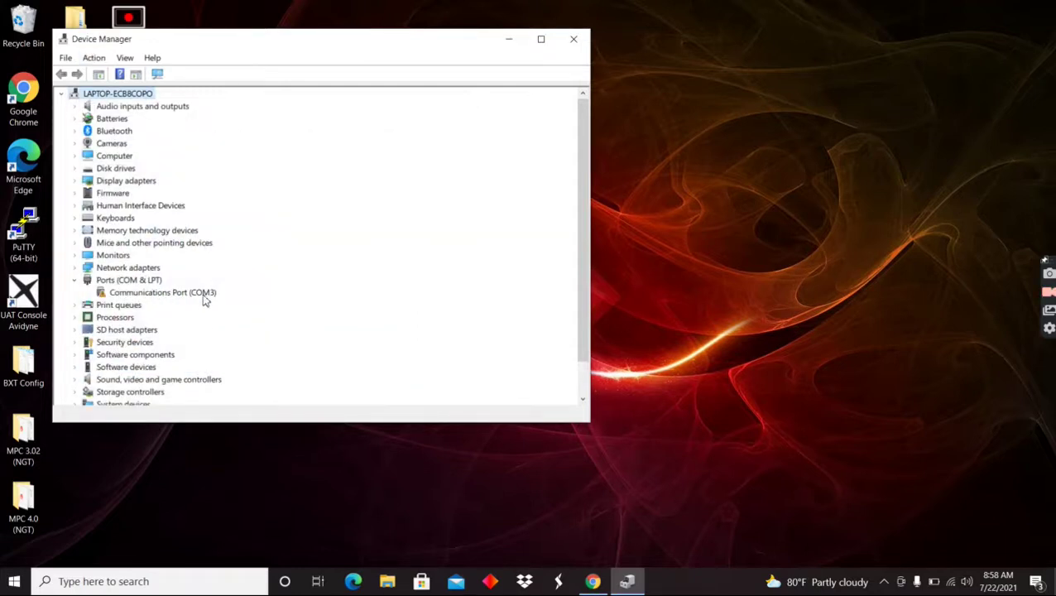
- From Communications Port (COM3) properties, start a Driver tab update that browses the computer for drivers
{"action": "right_click", "coordinate": [160, 296]}
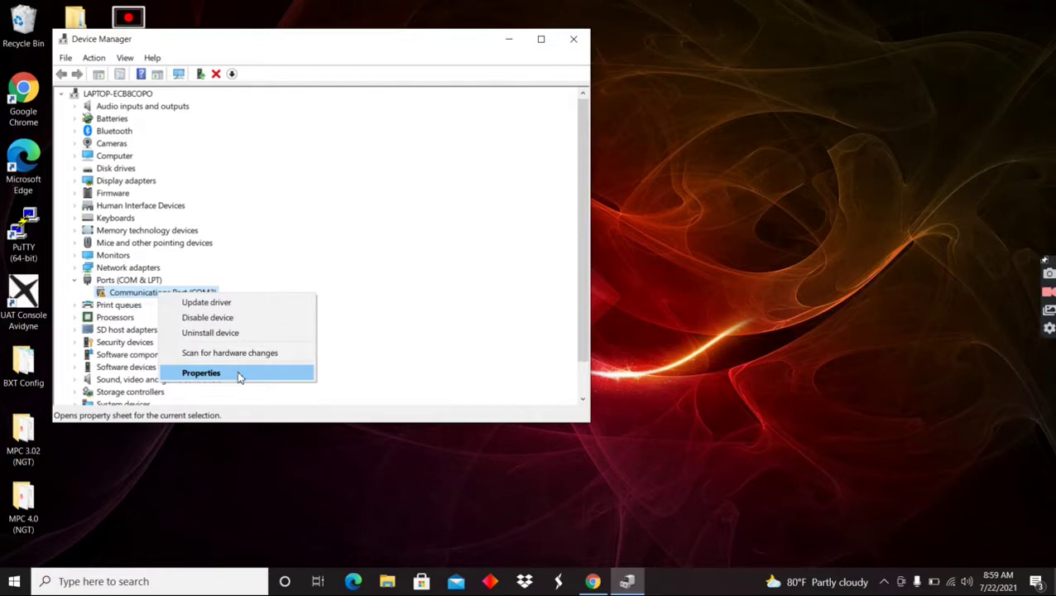
{"action": "left_click", "coordinate": [237, 373]}
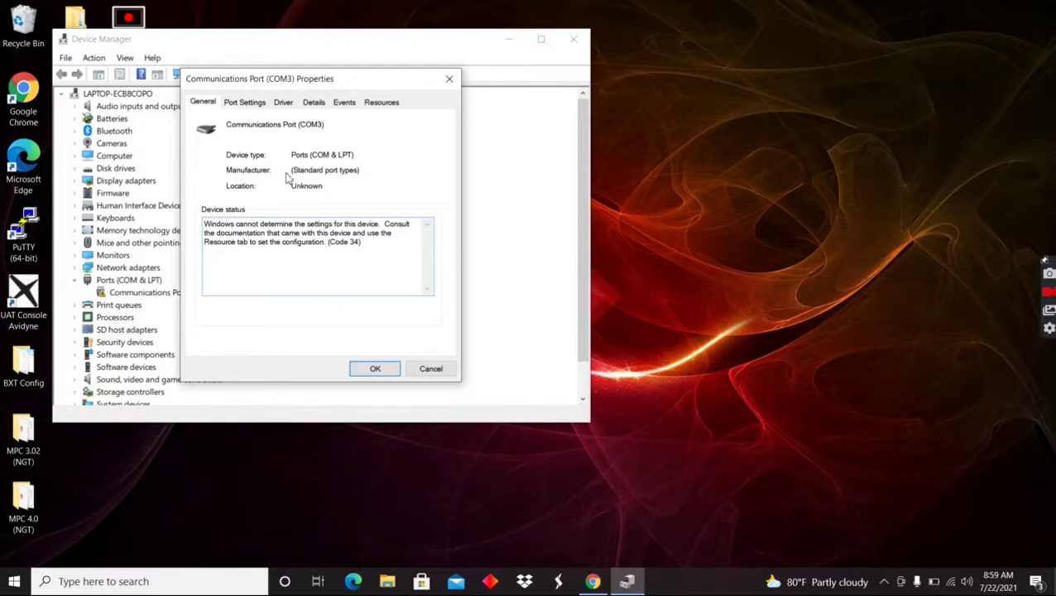
{"action": "left_click", "coordinate": [285, 103]}
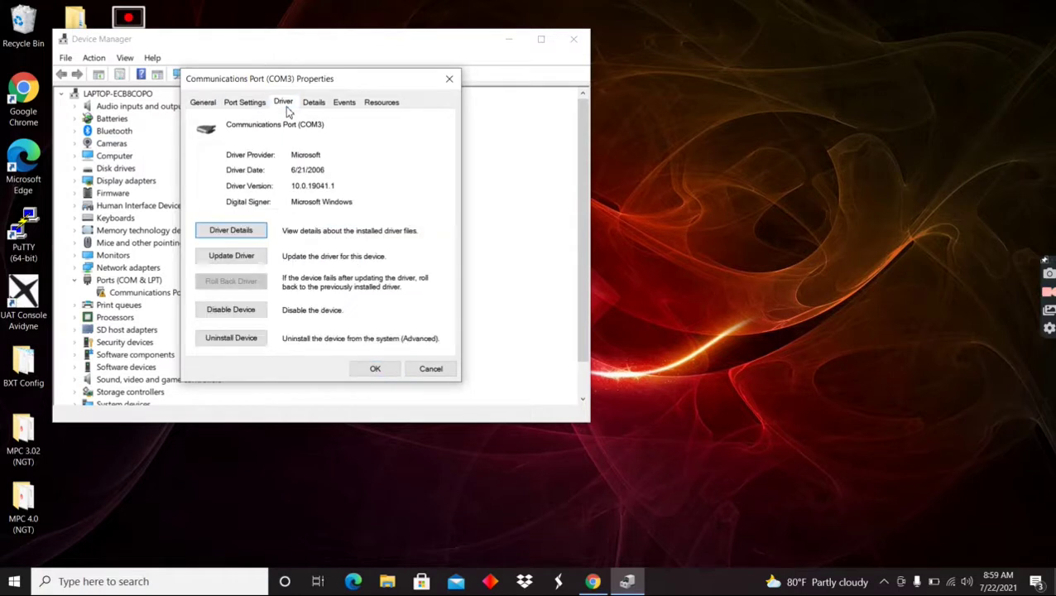
{"action": "left_click", "coordinate": [235, 257]}
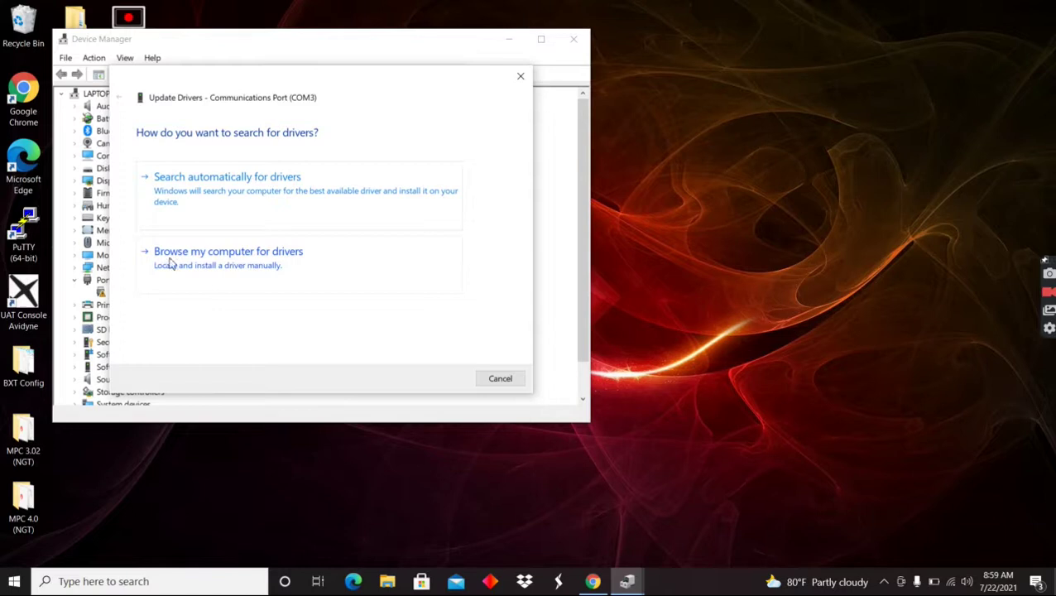
{"action": "left_click", "coordinate": [276, 259]}
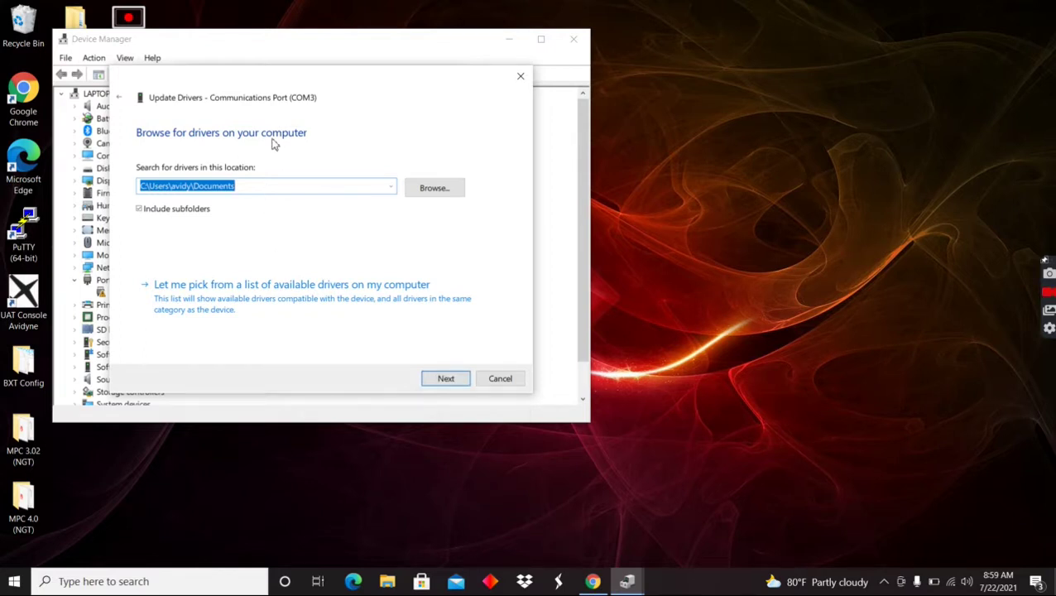
- Install FTDI's USB Serial Port 2.12.26.0 driver on COM3 from the full list, overriding the warning
{"action": "left_click", "coordinate": [267, 313]}
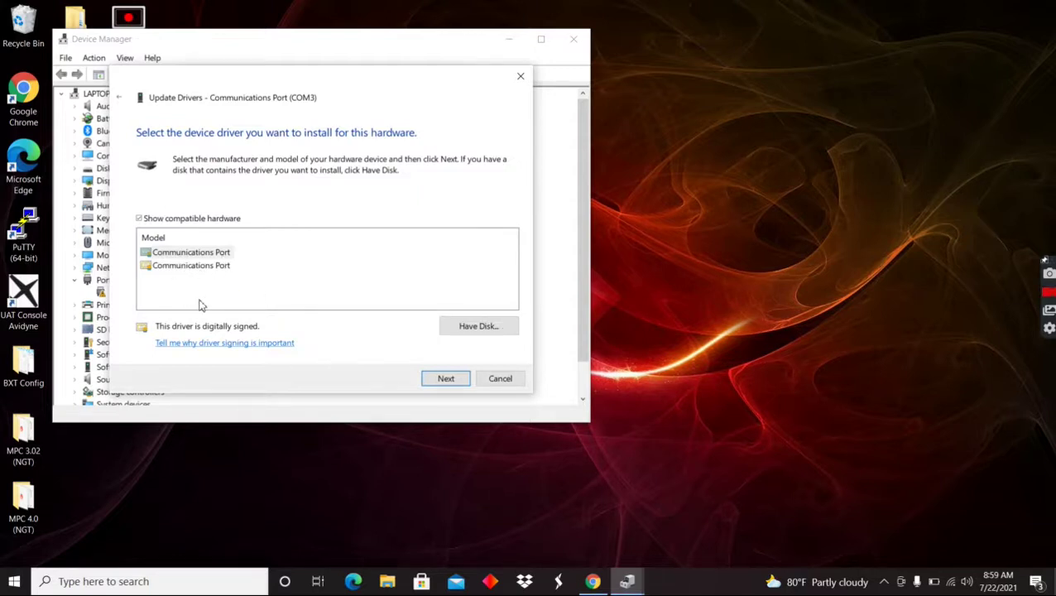
{"action": "left_click", "coordinate": [139, 219]}
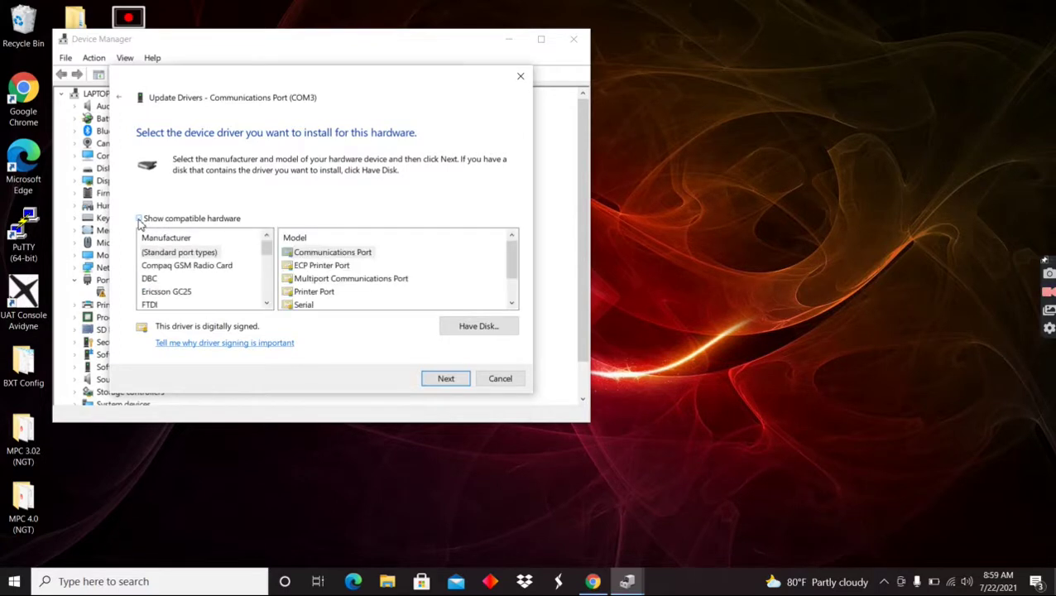
{"action": "left_click", "coordinate": [152, 305]}
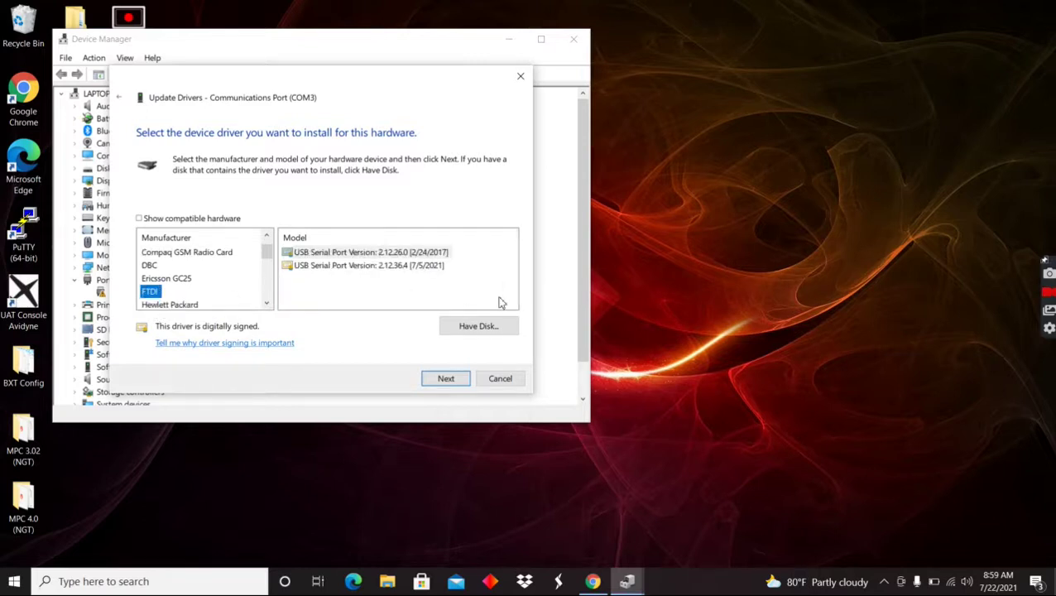
{"action": "left_click", "coordinate": [448, 379]}
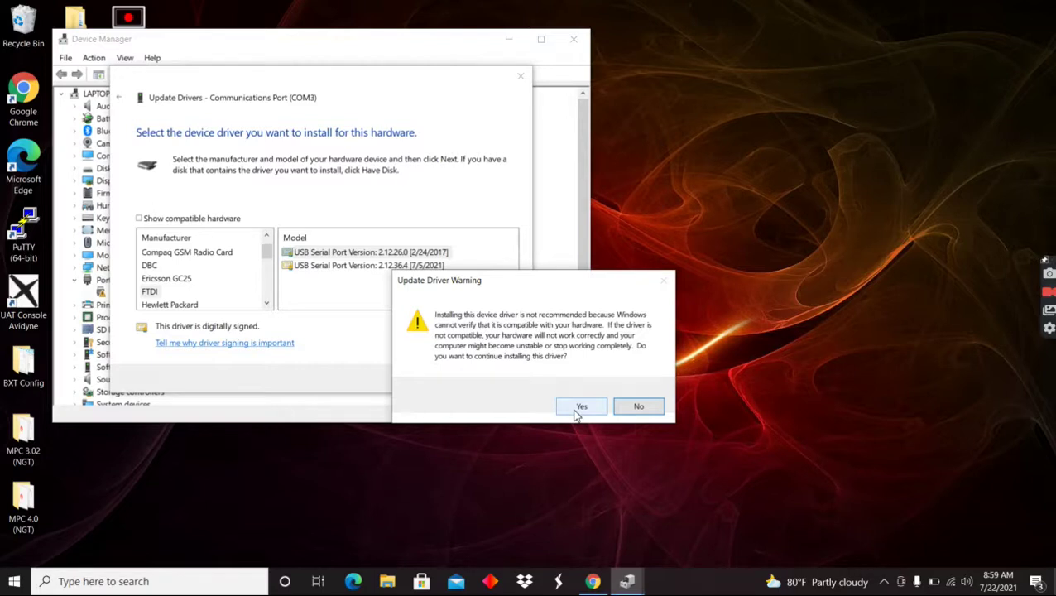
{"action": "left_click", "coordinate": [576, 410]}
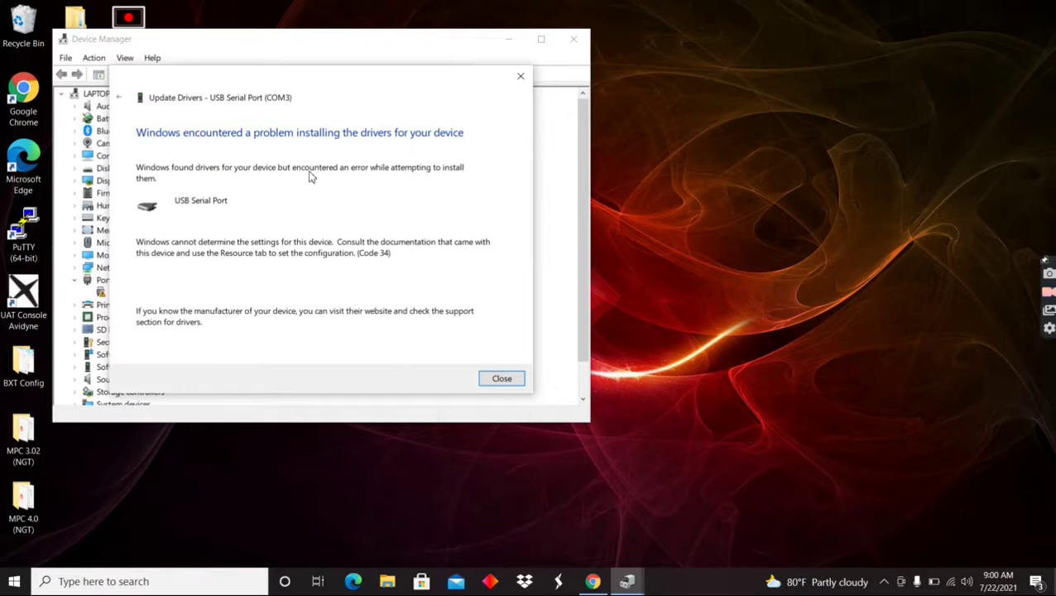
{"action": "left_click", "coordinate": [501, 379]}
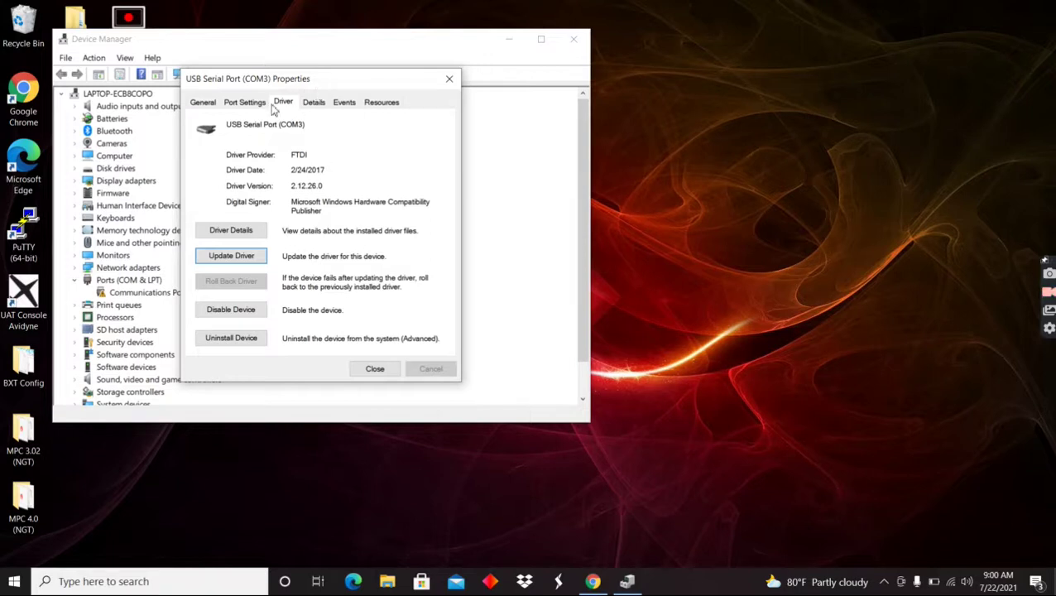
- Review the FTDI driver files under Driver Details, then close the port's properties
{"action": "key", "text": "shift+Tab"}
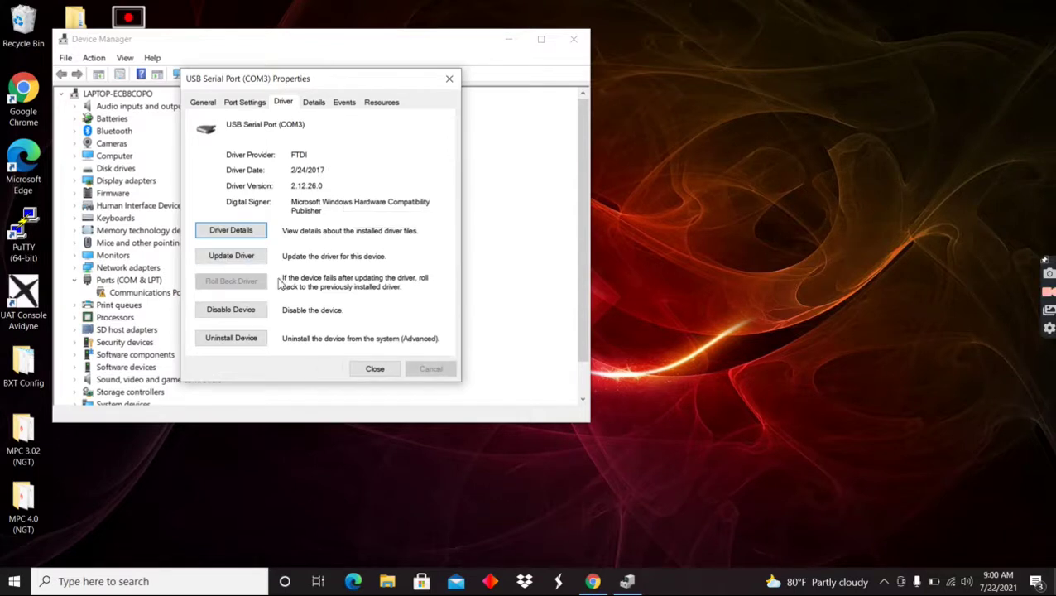
{"action": "left_click", "coordinate": [262, 235]}
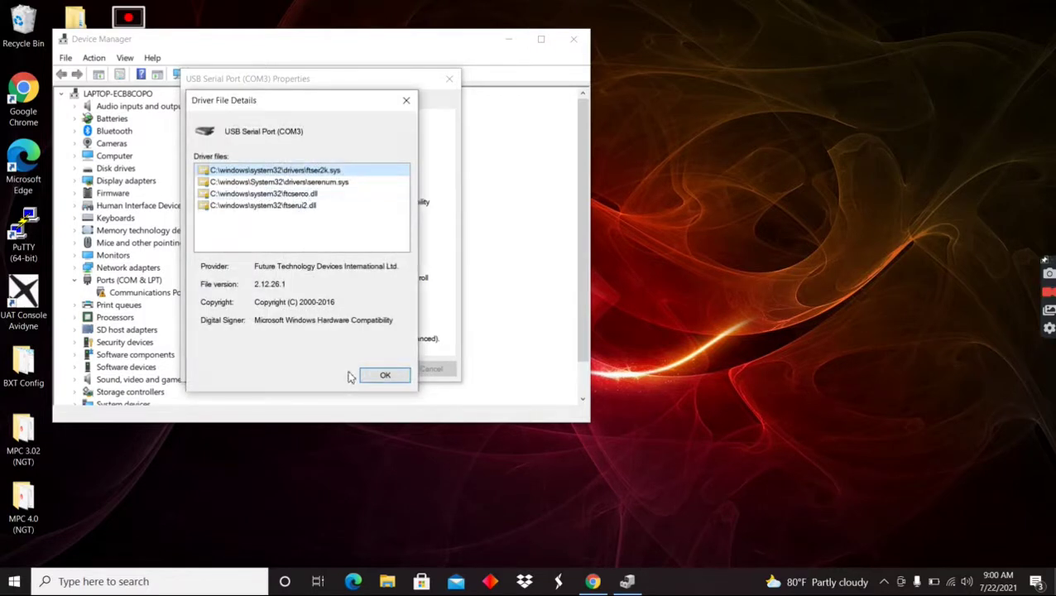
{"action": "left_click", "coordinate": [405, 102]}
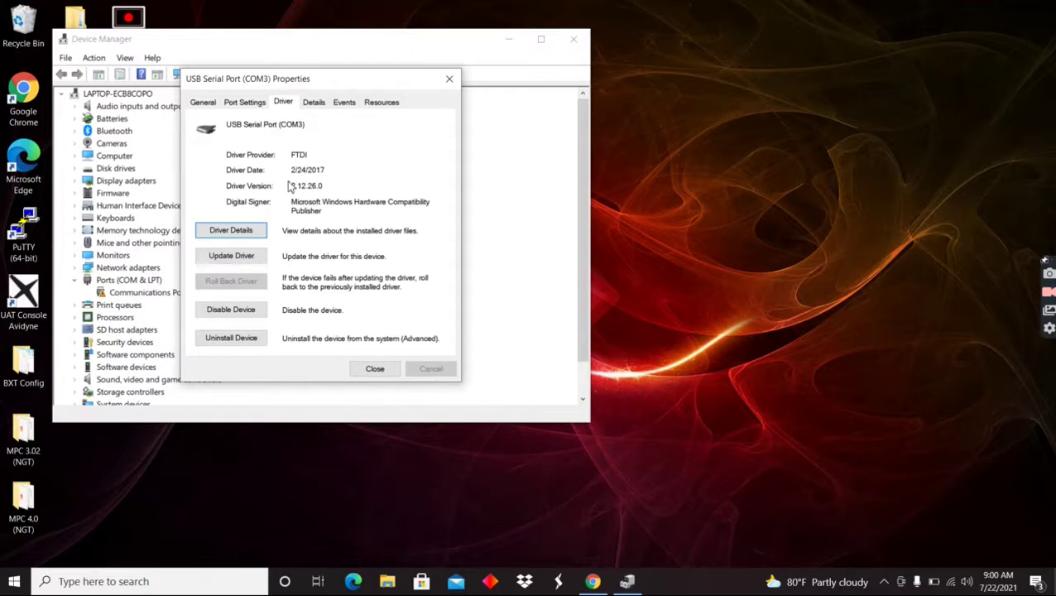
{"action": "left_click", "coordinate": [367, 369]}
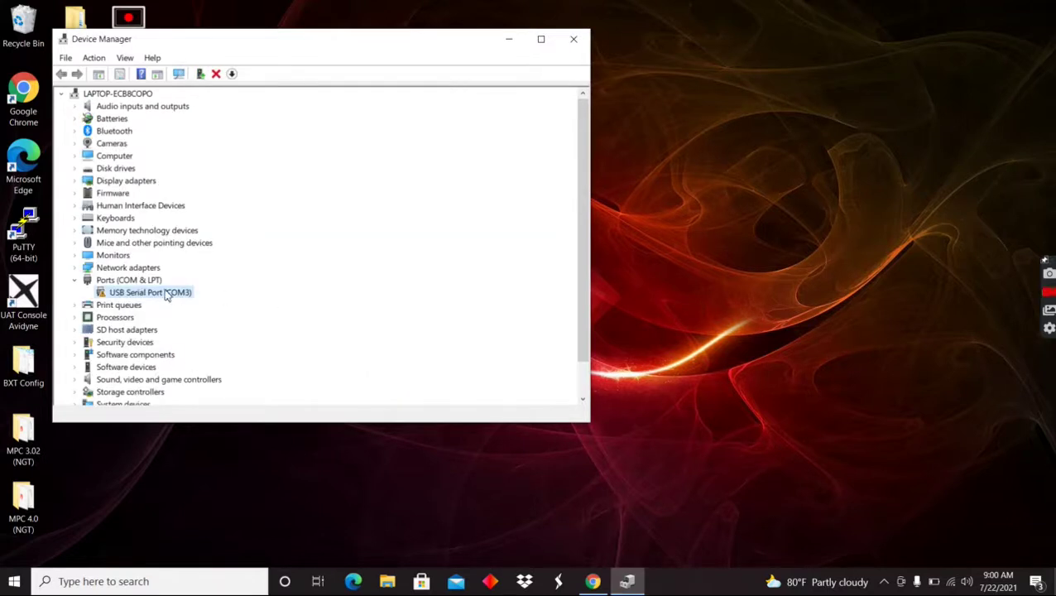
- In USB Serial Port (COM3) properties, choose 115200 bits per second under Port Settings and confirm
{"action": "right_click", "coordinate": [168, 295]}
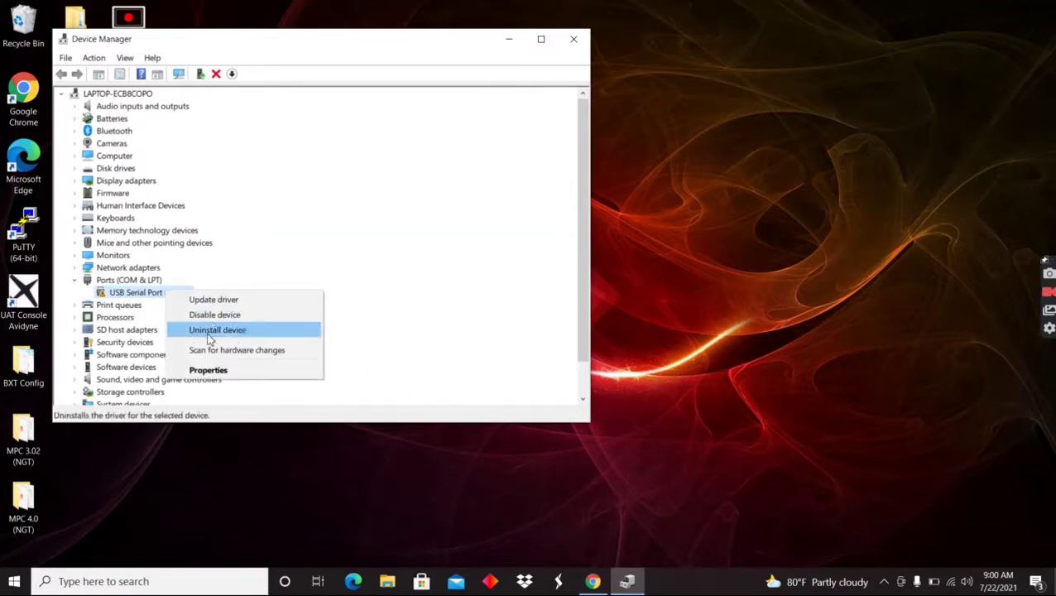
{"action": "left_click", "coordinate": [210, 372]}
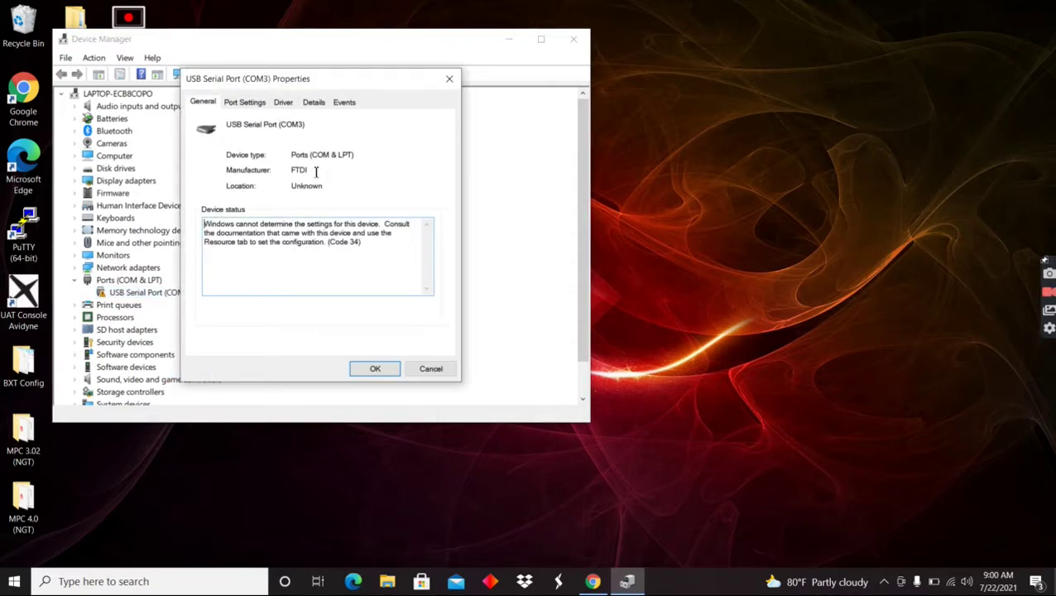
{"action": "left_click_drag", "start_coordinate": [316, 171], "coordinate": [288, 171]}
{"action": "left_click", "coordinate": [247, 103]}
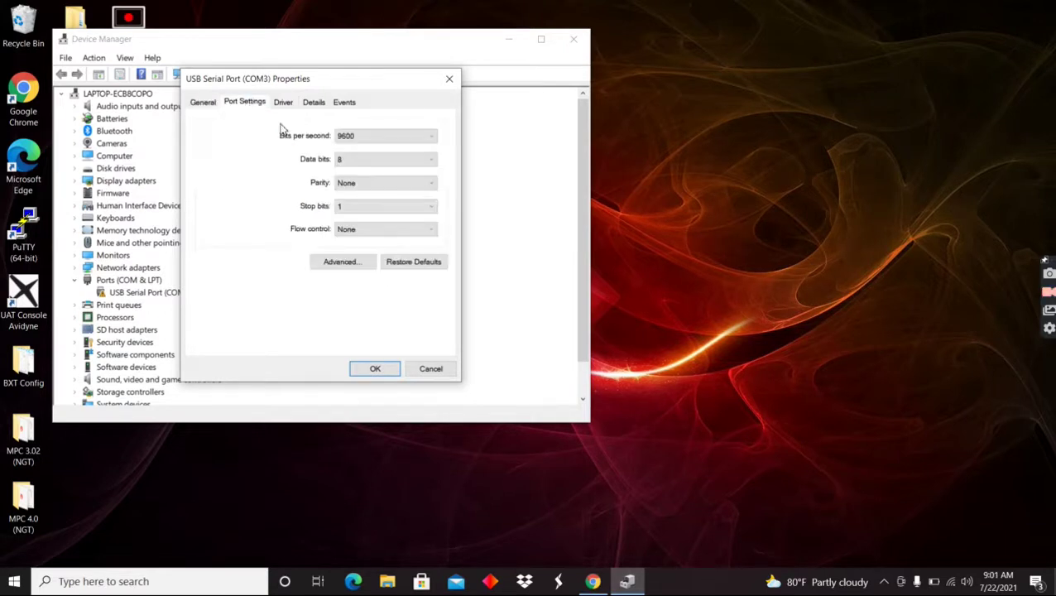
{"action": "left_click", "coordinate": [430, 139]}
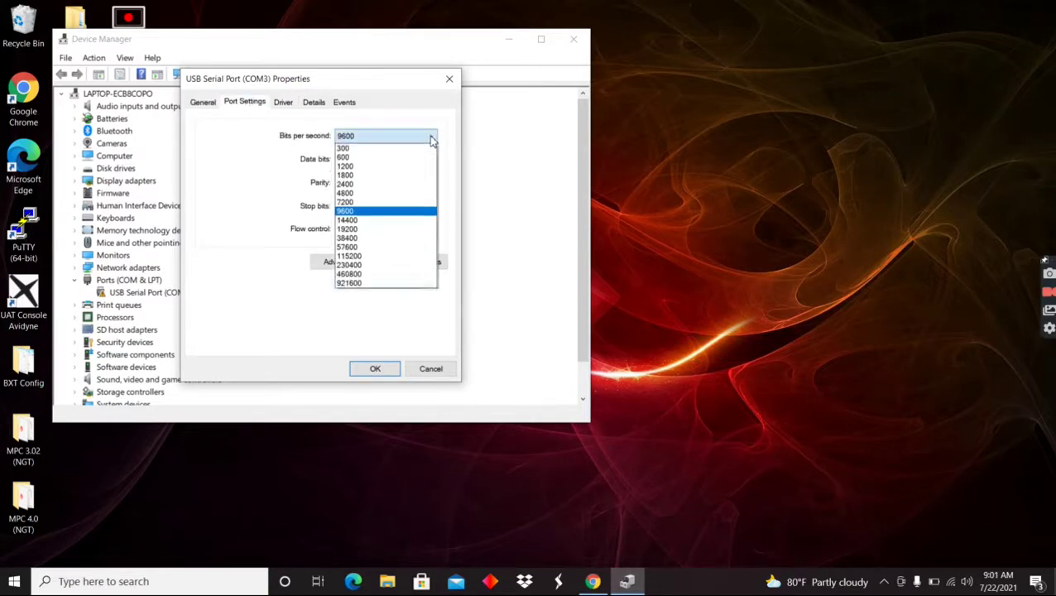
{"action": "left_click", "coordinate": [384, 257]}
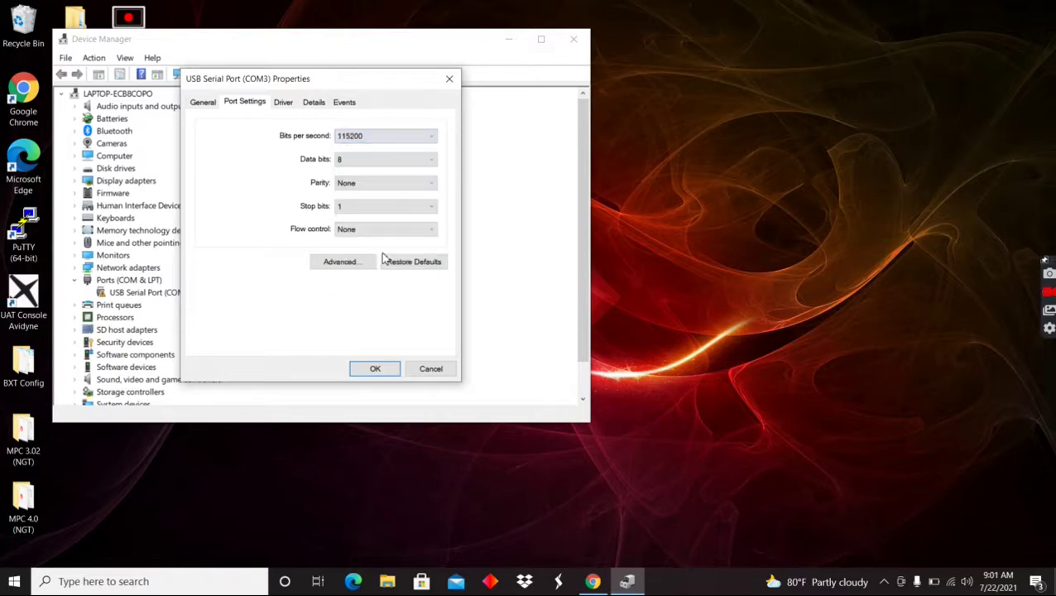
{"action": "left_click", "coordinate": [377, 369]}
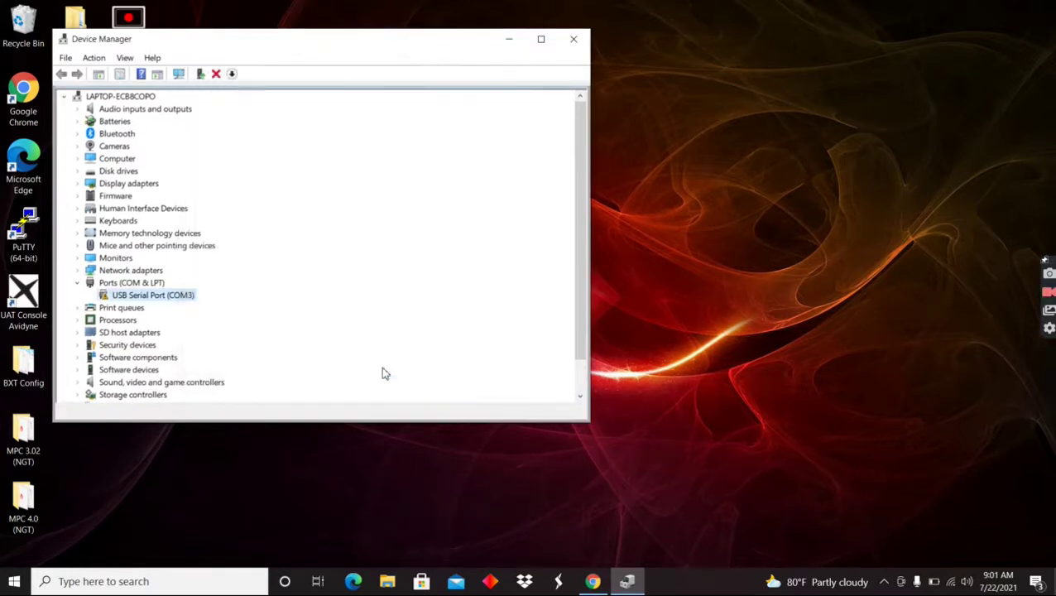